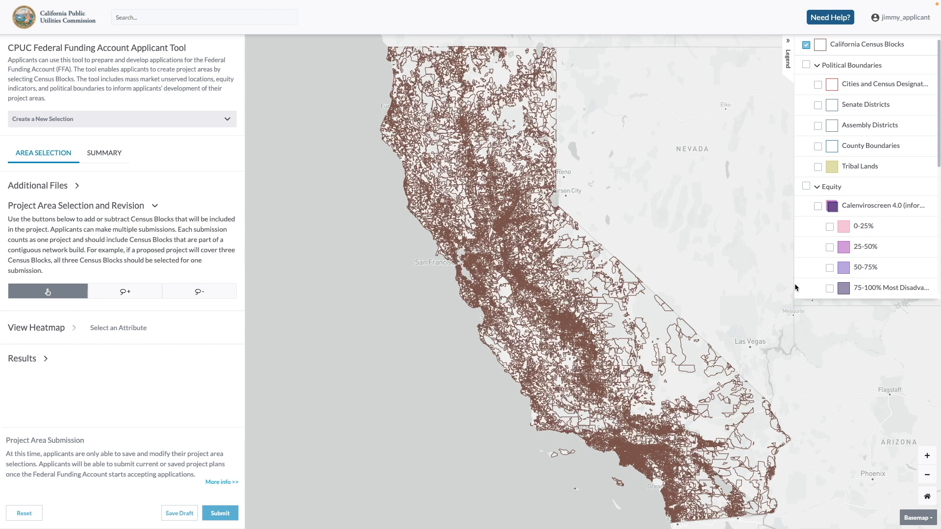
# Search the map for Portola, CA and view the census blocks around the town
pyautogui.moveTo(571, 254); pyautogui.dragTo(592, 248)
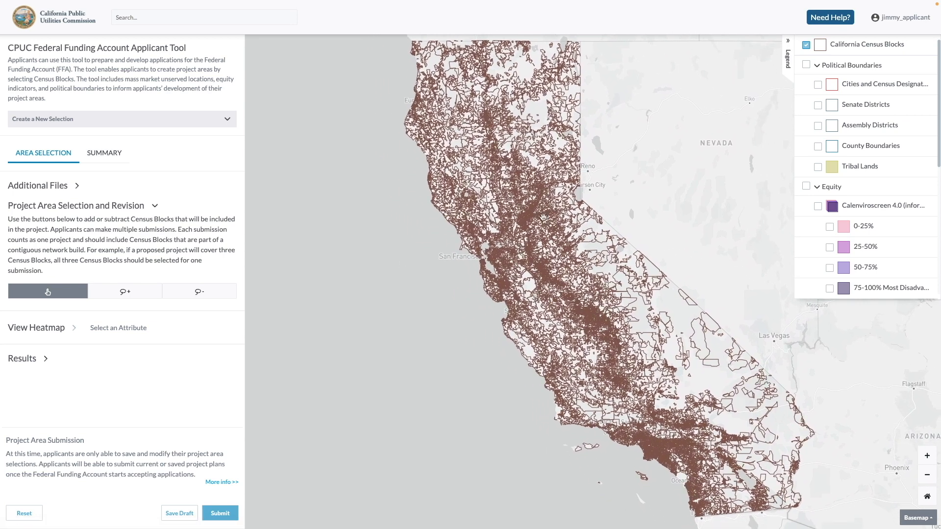
pyautogui.click(278, 25)
pyautogui.write('Portola, CA')
pyautogui.click(254, 34)
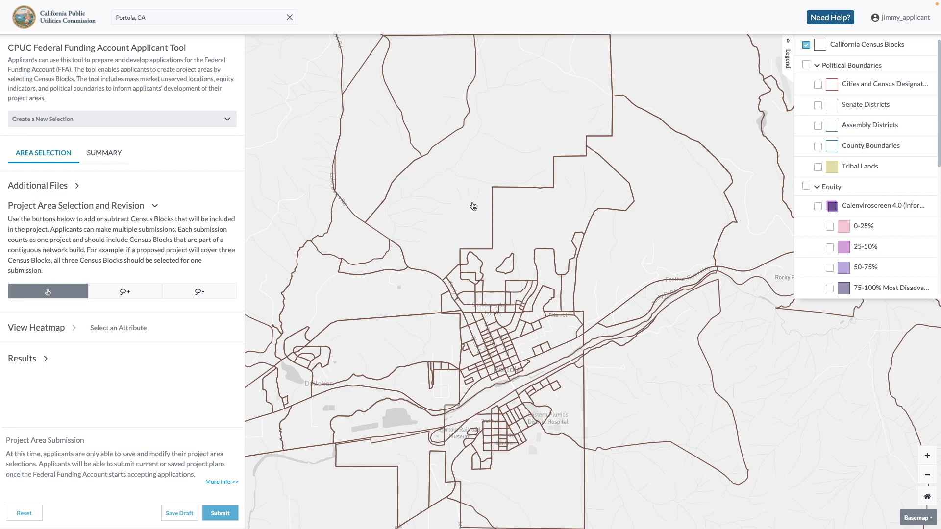
pyautogui.scroll(-3, 519, 236)
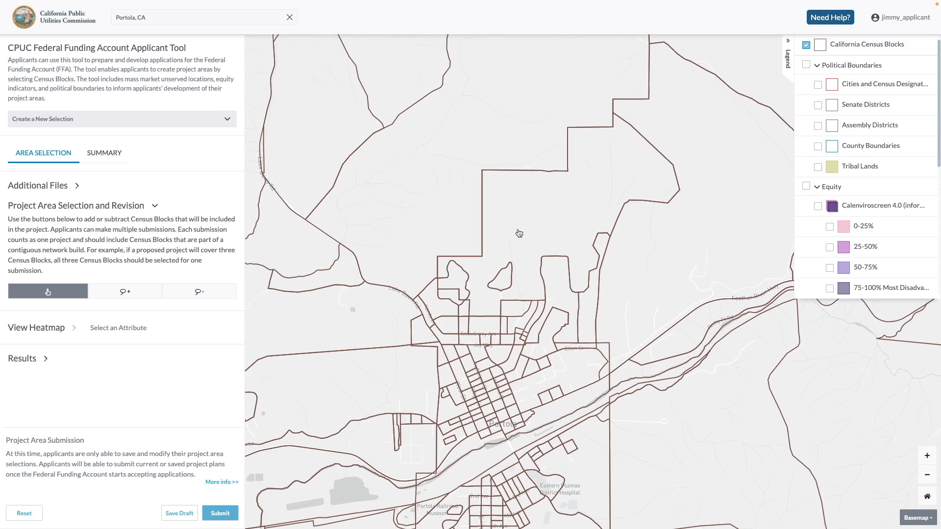
pyautogui.scroll(-2, 519, 233)
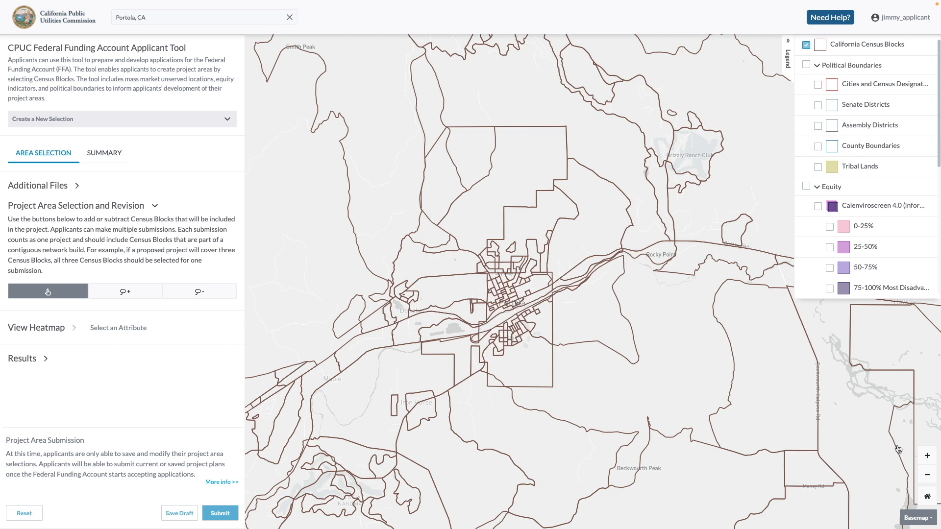
# Try the map's zoom in and zoom out controls, and return to the default statewide California view
pyautogui.click(924, 457)
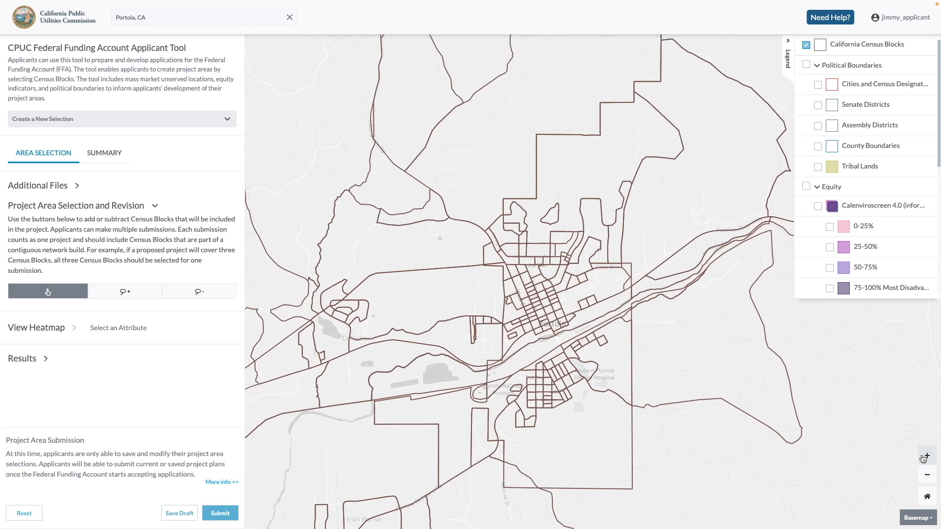
pyautogui.click(925, 473)
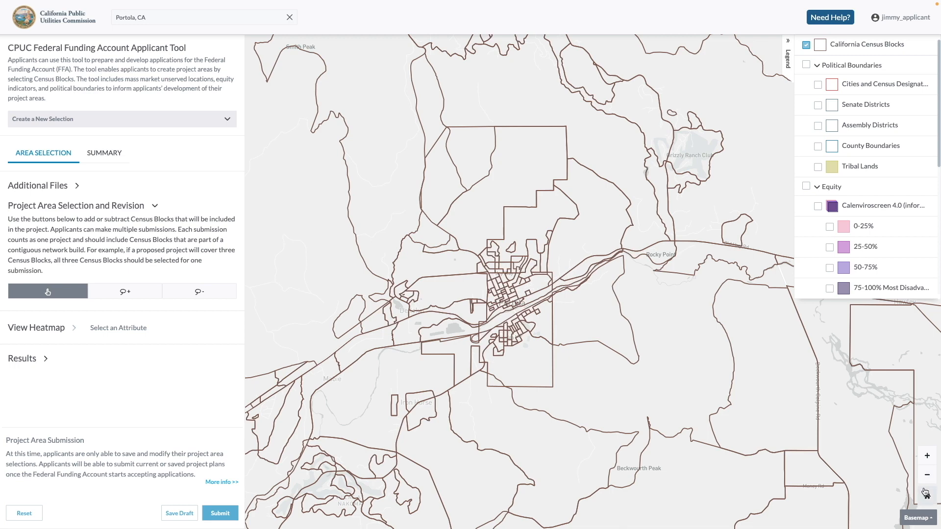
pyautogui.click(925, 492)
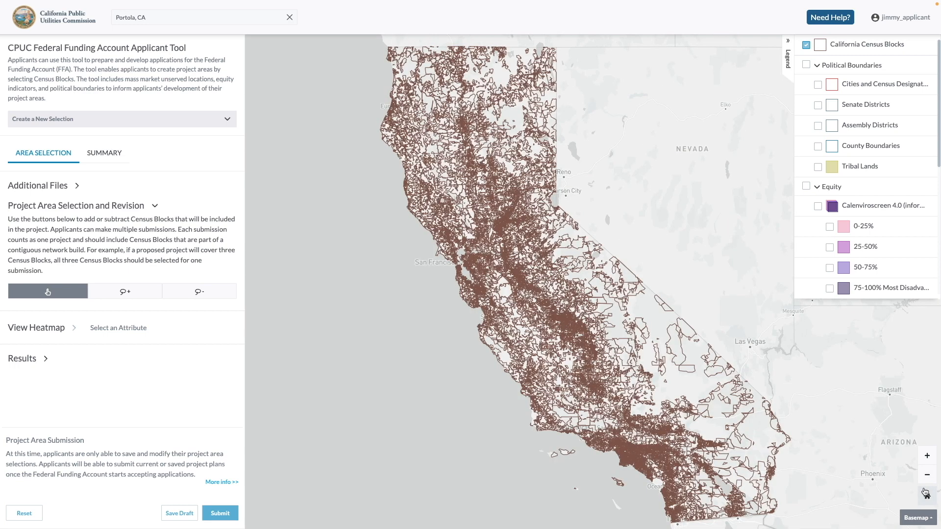
# Switch the basemap to the dark style, and show and hide the Tribal Lands layer
pyautogui.click(918, 518)
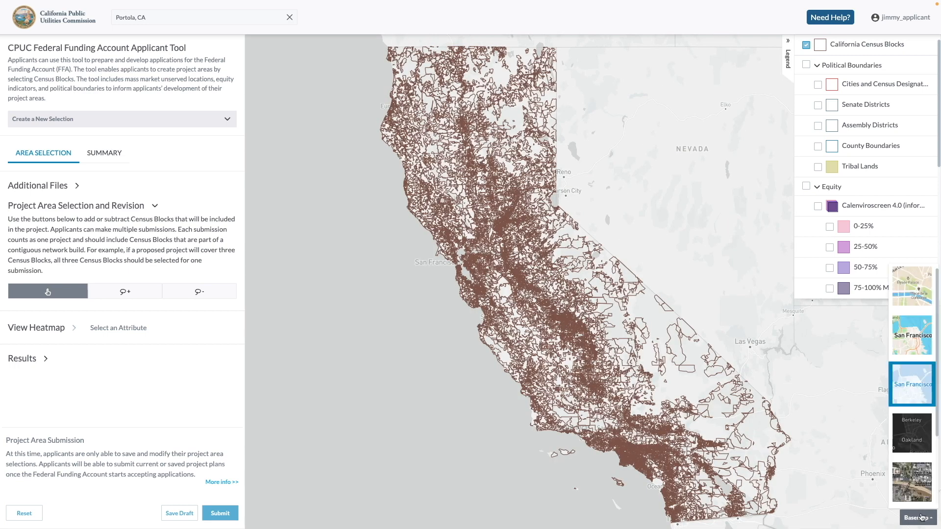
pyautogui.click(919, 446)
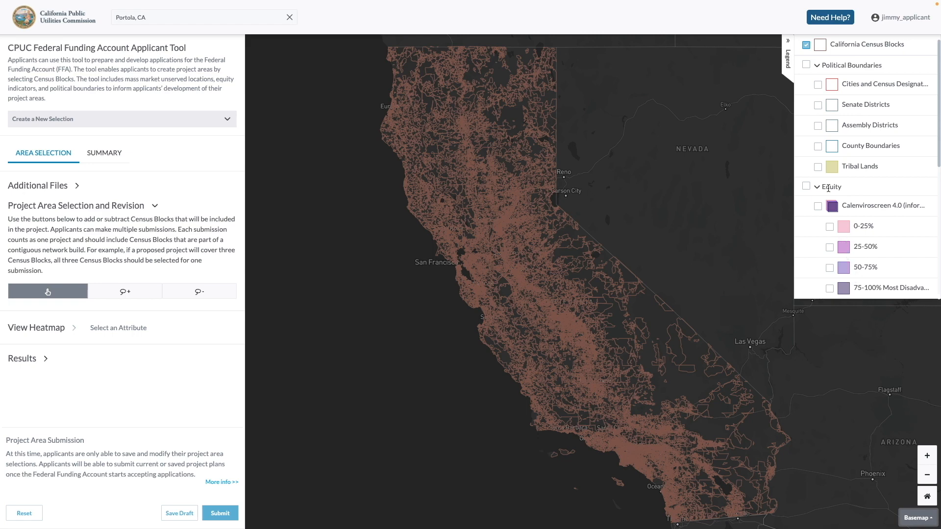
pyautogui.click(819, 168)
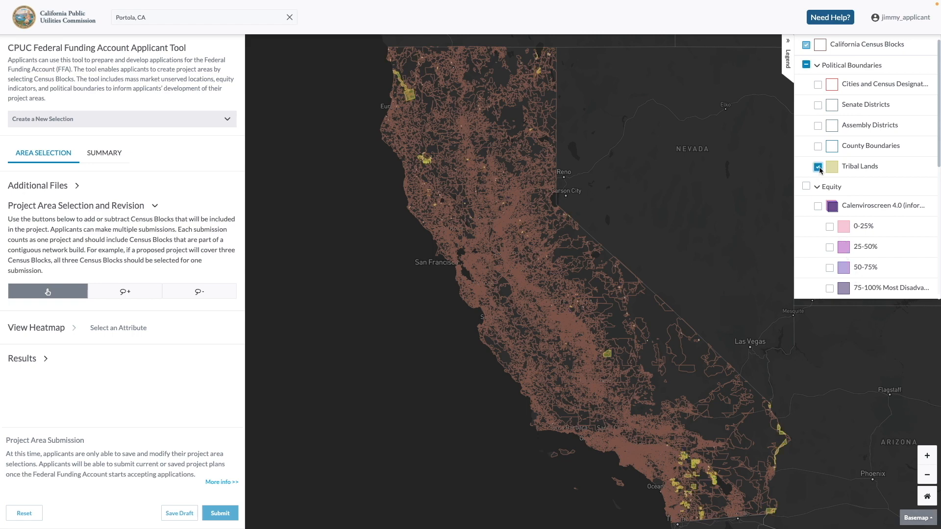
pyautogui.click(819, 169)
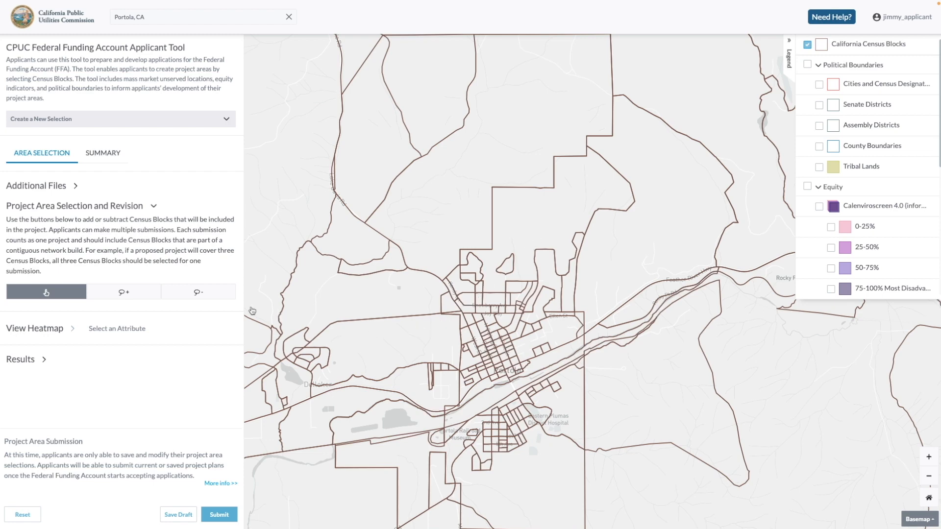
pyautogui.click(491, 333)
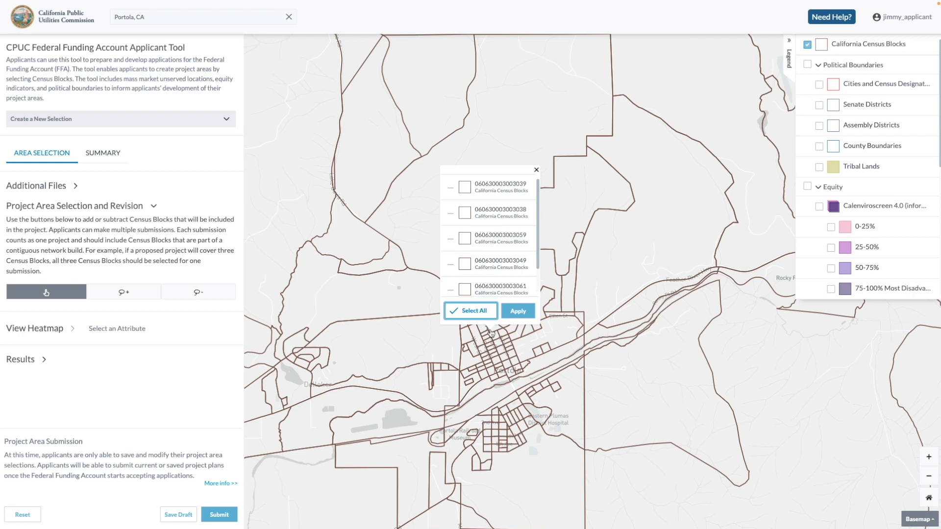
pyautogui.moveTo(490, 294)
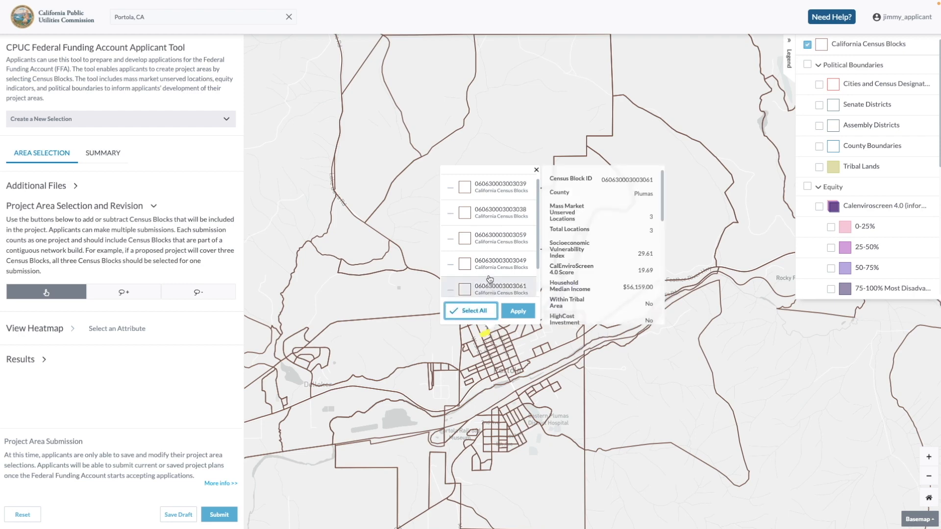
pyautogui.click(498, 196)
pyautogui.click(494, 214)
pyautogui.click(492, 236)
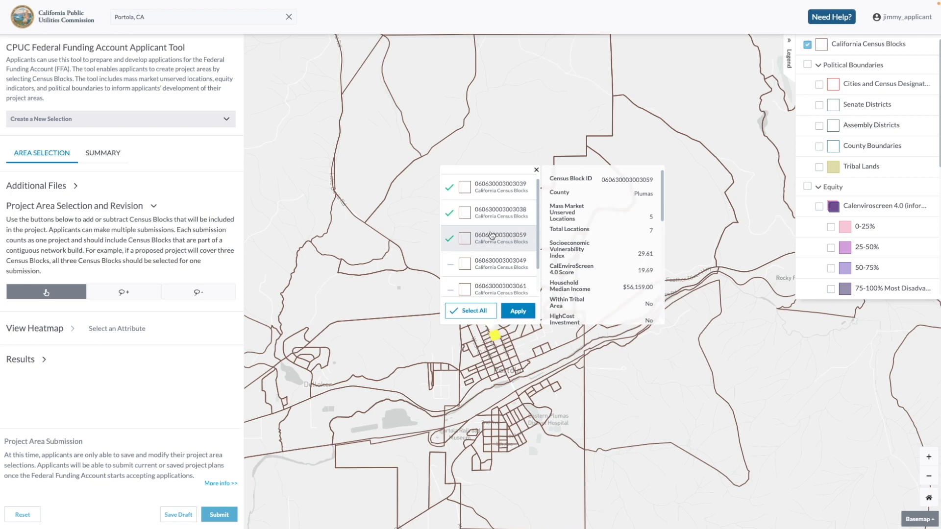
pyautogui.click(490, 264)
pyautogui.click(487, 288)
pyautogui.click(483, 311)
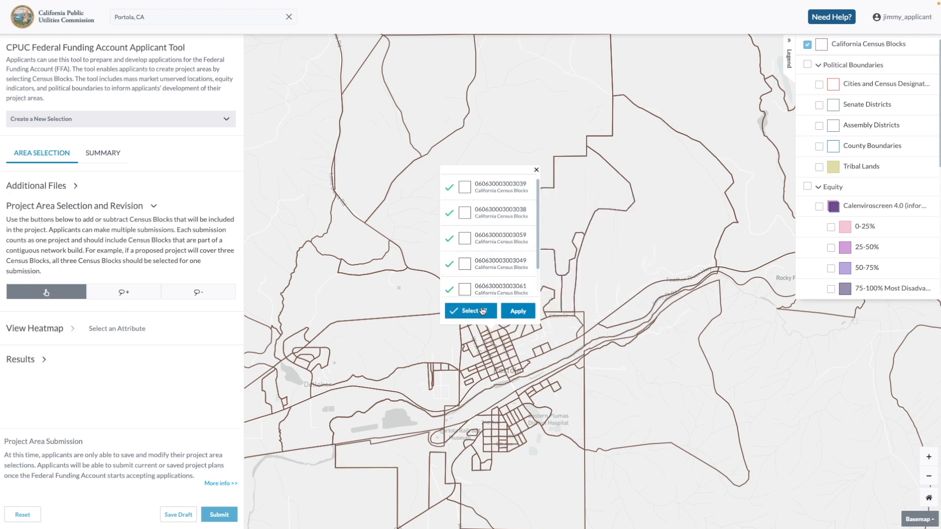
pyautogui.click(519, 311)
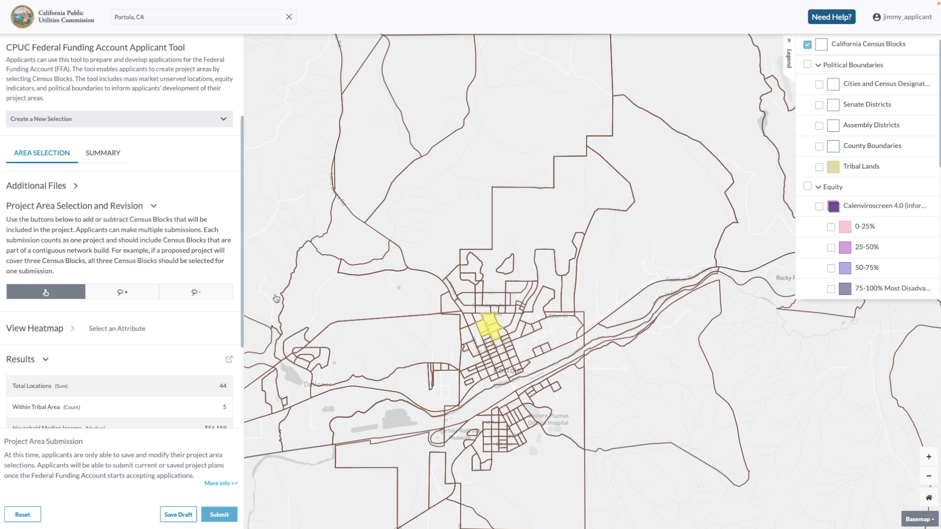
# Lasso the census blocks around Portola into the project area, and lasso the large blocks west of town out of it
pyautogui.click(129, 292)
pyautogui.moveTo(525, 293)
pyautogui.mouseDown()
pyautogui.moveTo(460, 294)
pyautogui.moveTo(436, 339)
pyautogui.moveTo(510, 392)
pyautogui.moveTo(550, 327)
pyautogui.mouseUp()
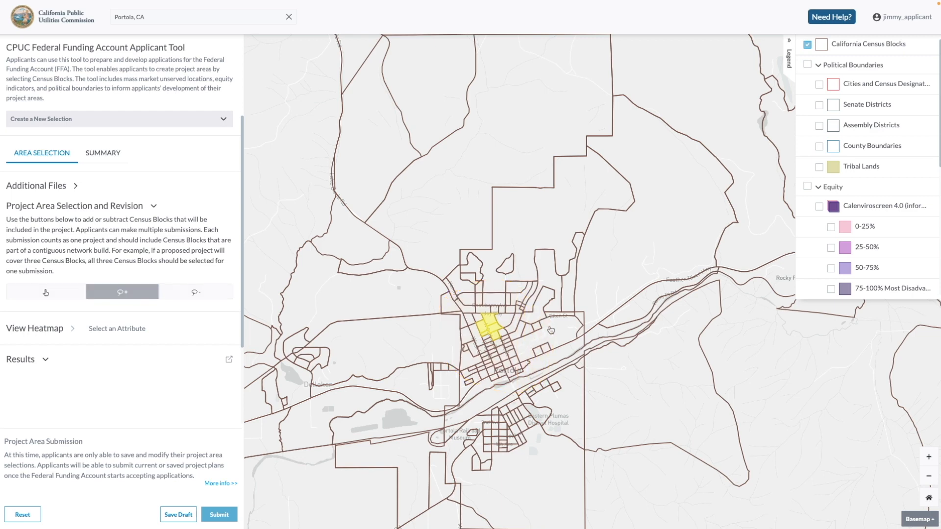
pyautogui.click(195, 292)
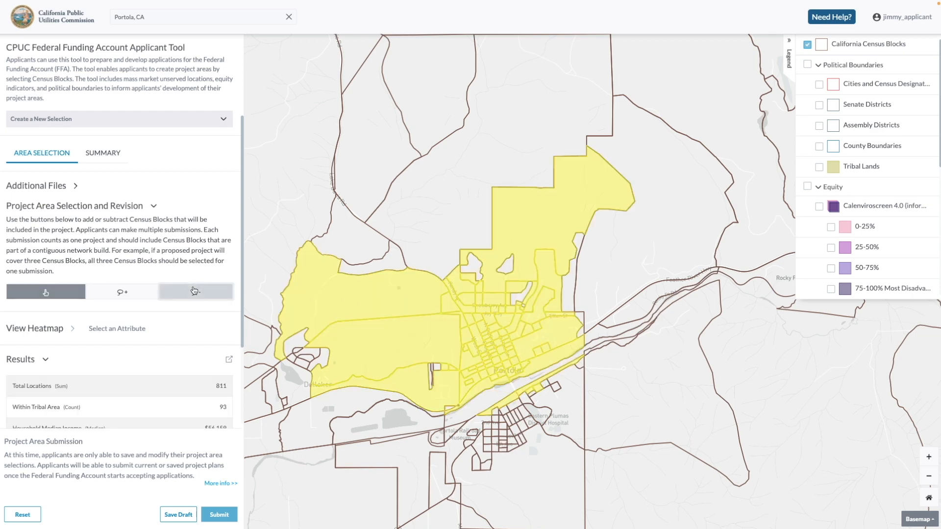
pyautogui.moveTo(418, 257)
pyautogui.mouseDown()
pyautogui.moveTo(336, 305)
pyautogui.moveTo(343, 377)
pyautogui.moveTo(382, 386)
pyautogui.mouseUp()
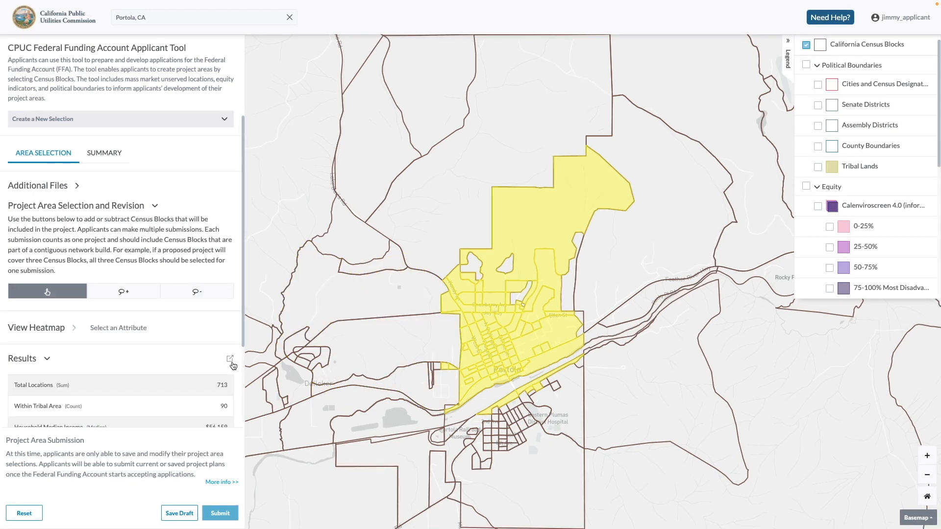
# Review the summary results for the project area and open the census block level data
pyautogui.scroll(-1, 233, 366)
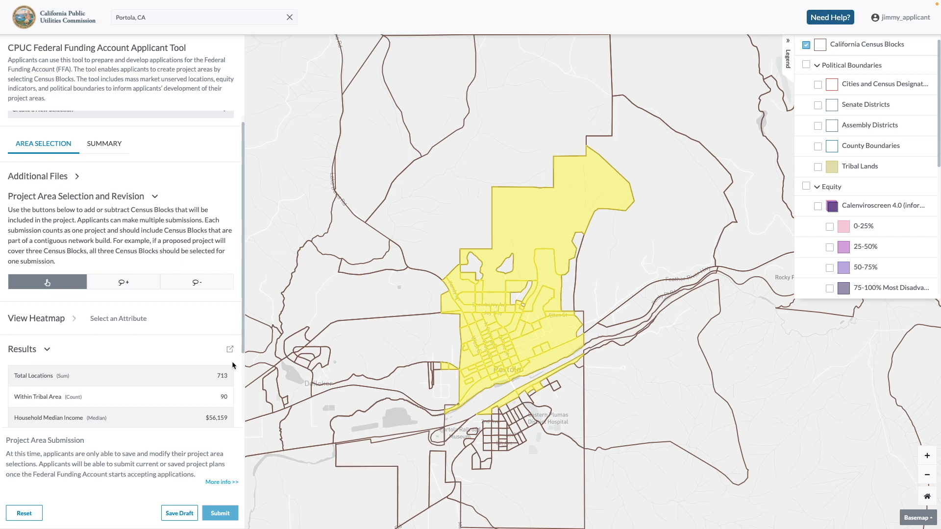
pyautogui.scroll(-2, 232, 366)
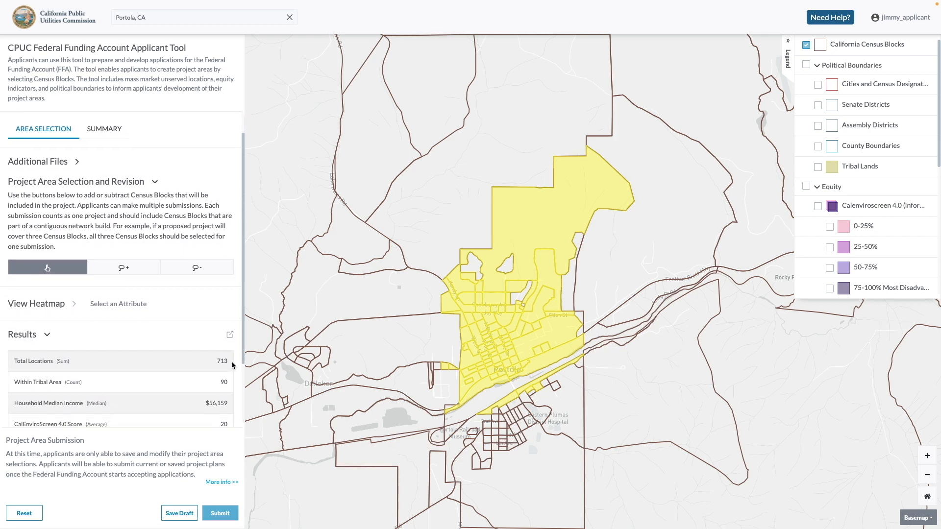
pyautogui.scroll(-2, 232, 365)
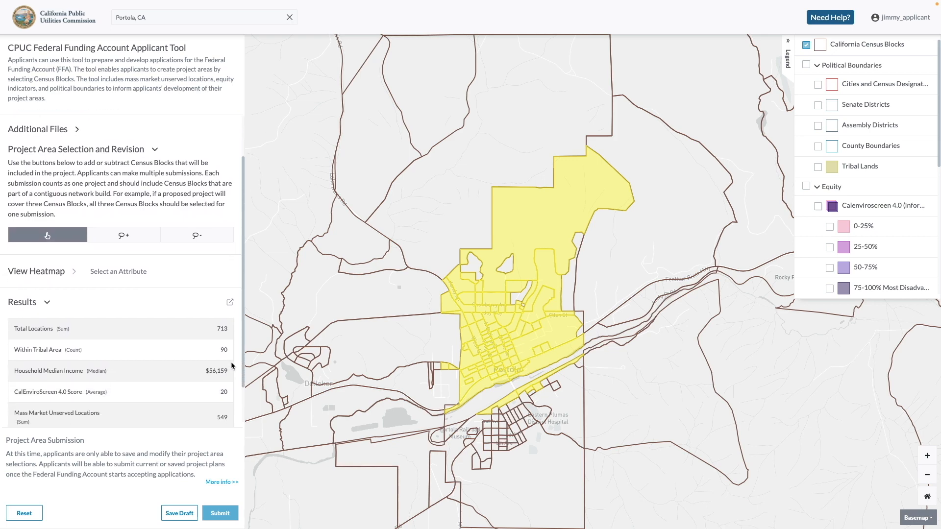
pyautogui.scroll(-2, 232, 365)
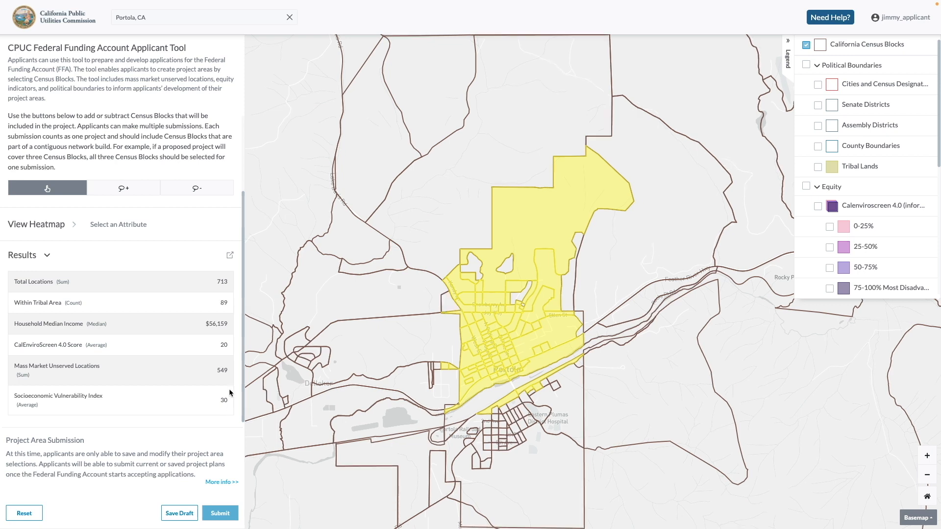
pyautogui.click(231, 257)
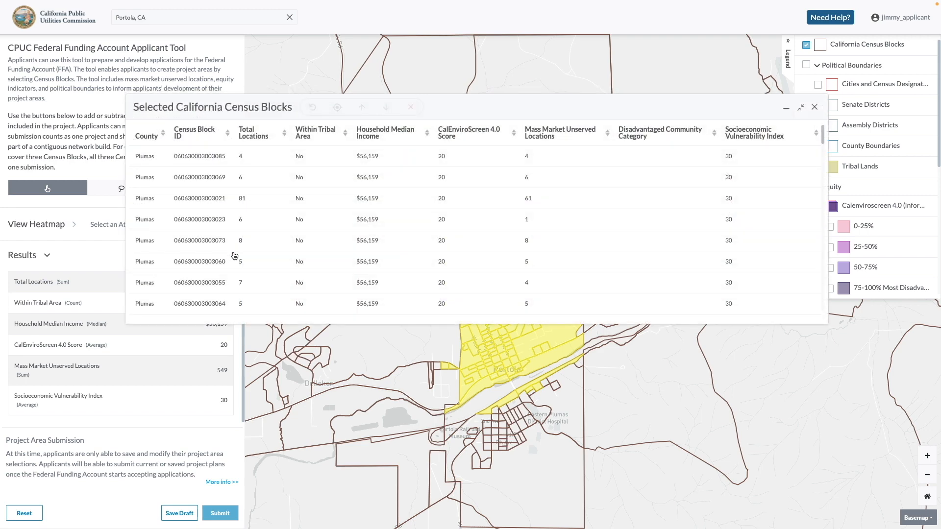
pyautogui.click(266, 206)
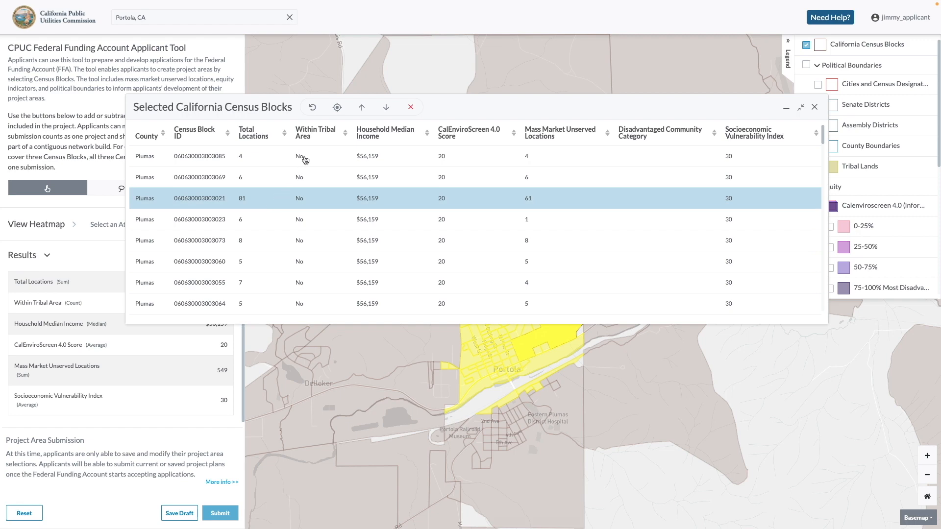
pyautogui.click(337, 111)
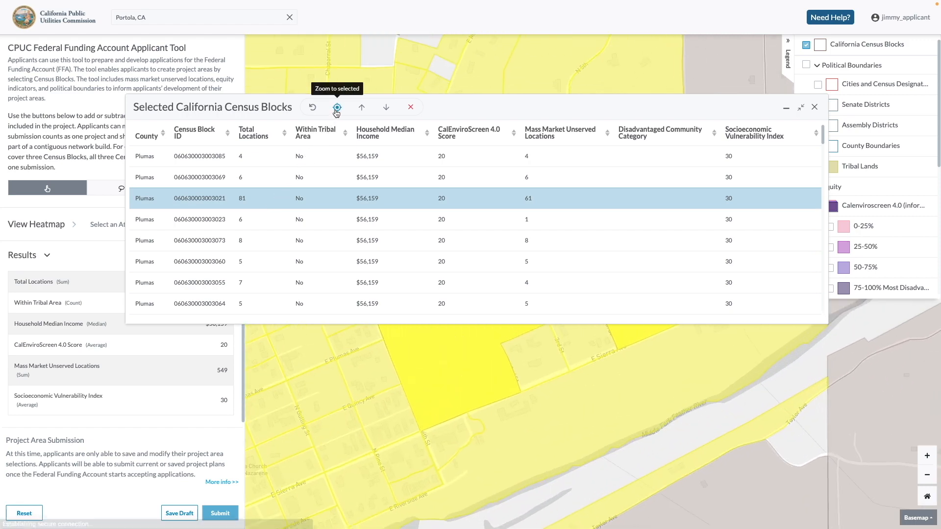
pyautogui.click(386, 110)
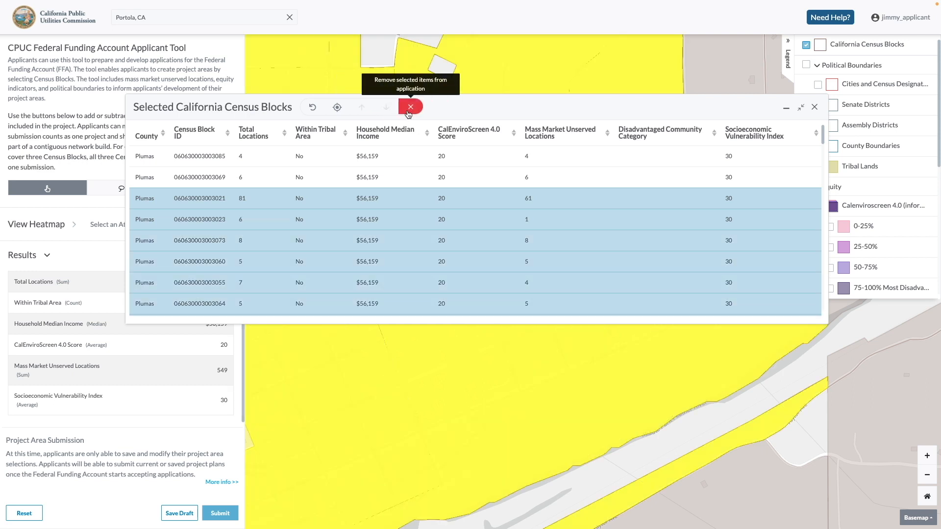
pyautogui.click(313, 109)
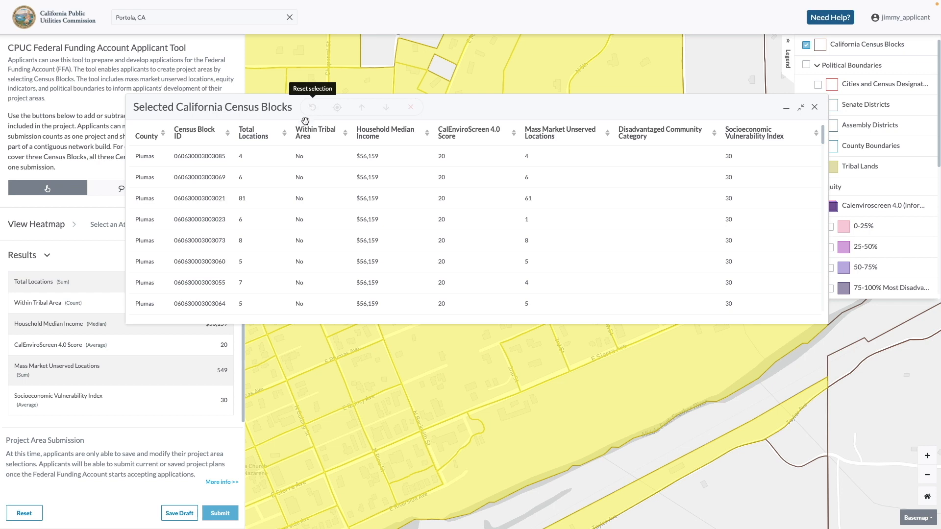
# Select the table rows of the census blocks ending in 3085, 3021, 3073, 3060, 3055 and 3064
pyautogui.click(286, 158)
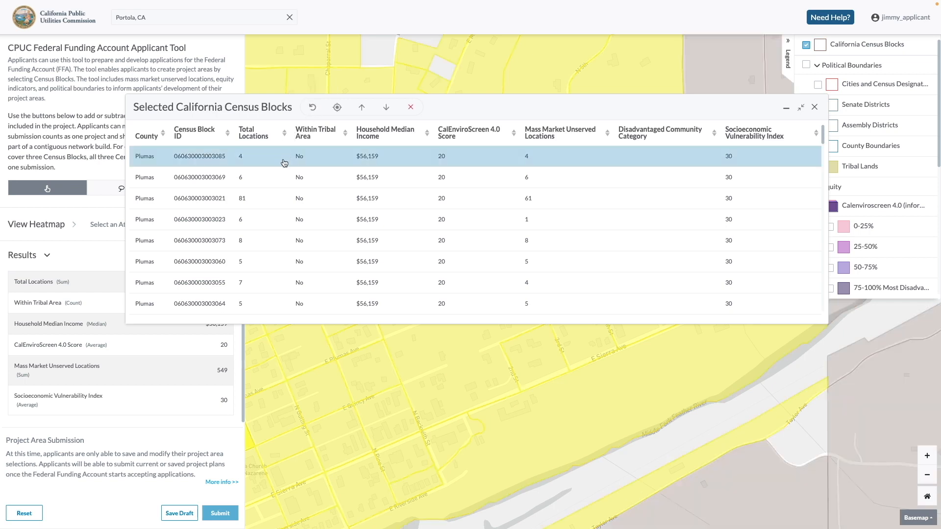
pyautogui.click(274, 199)
pyautogui.click(266, 241)
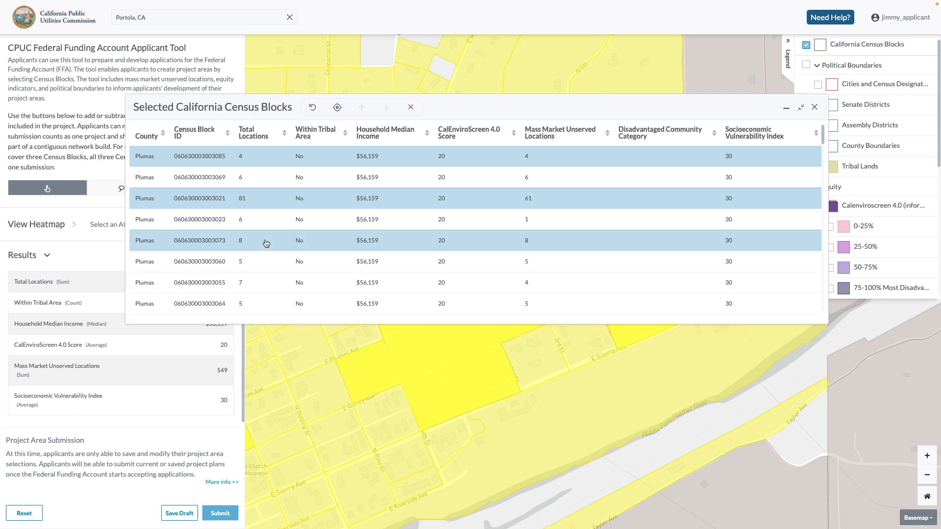
pyautogui.click(262, 265)
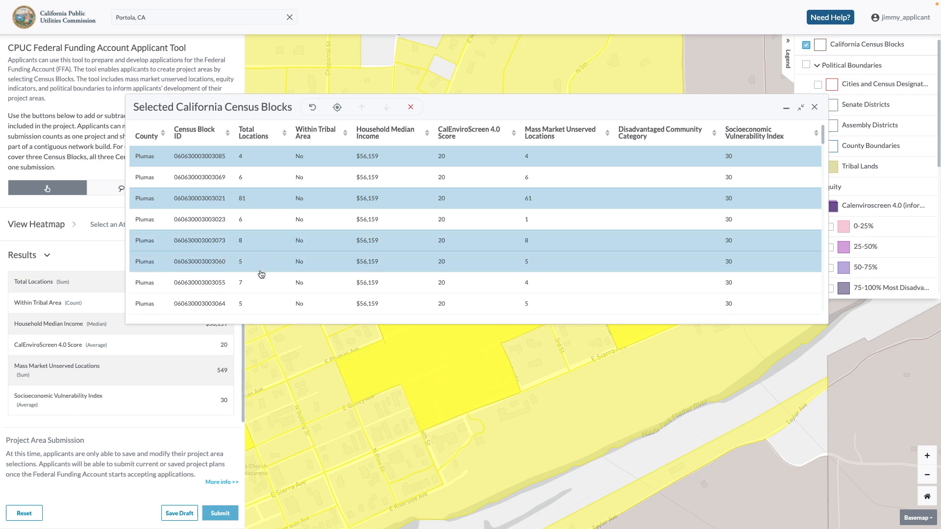
pyautogui.keyDown('shift'); pyautogui.click(257, 305); pyautogui.keyUp('shift')
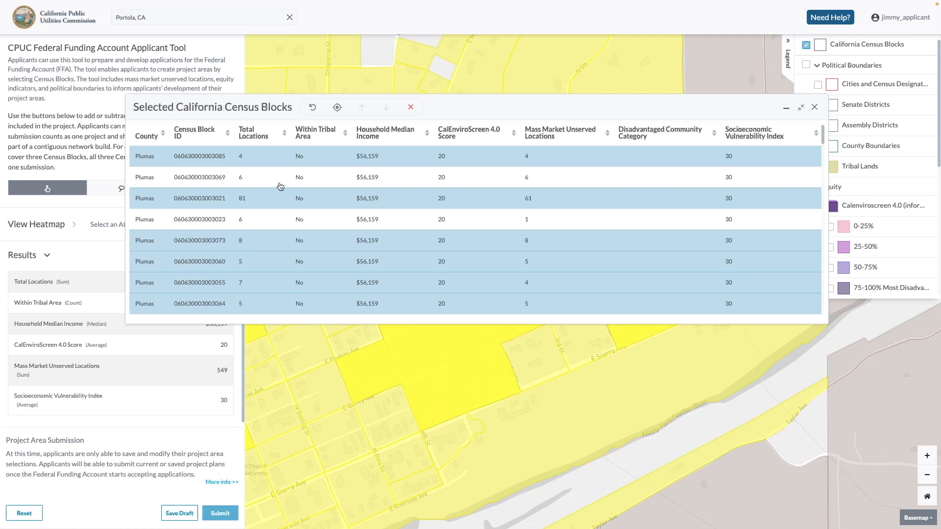
# Sort the selected census blocks by Total Locations in ascending order, and move and shrink the table window
pyautogui.click(285, 133)
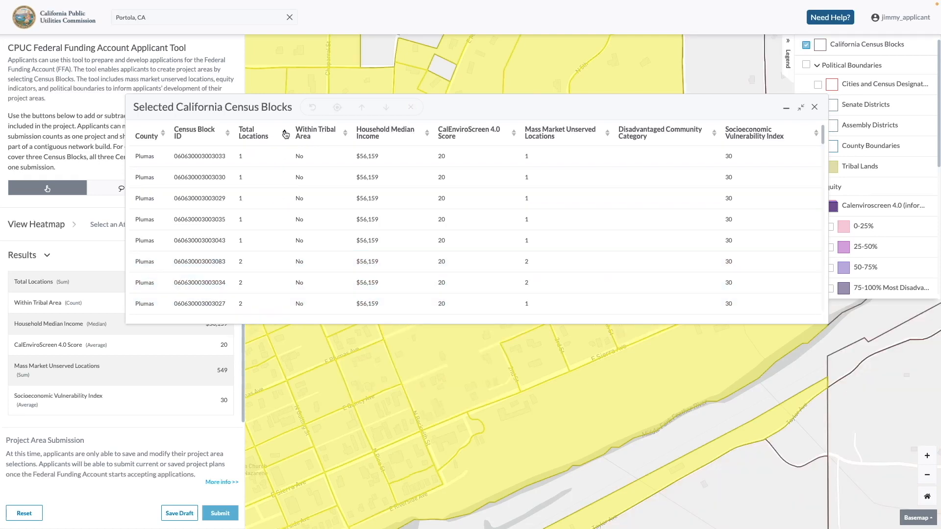
pyautogui.moveTo(463, 114); pyautogui.dragTo(456, 144)
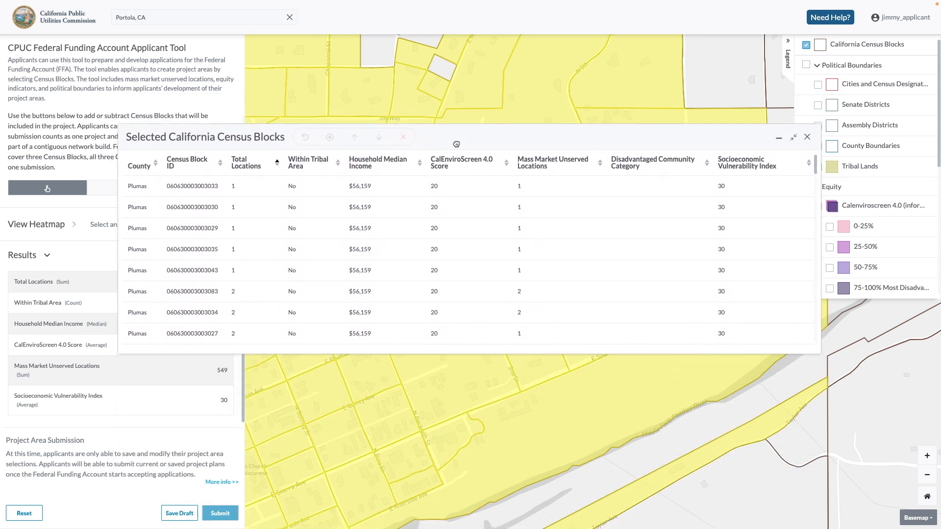
pyautogui.click(794, 141)
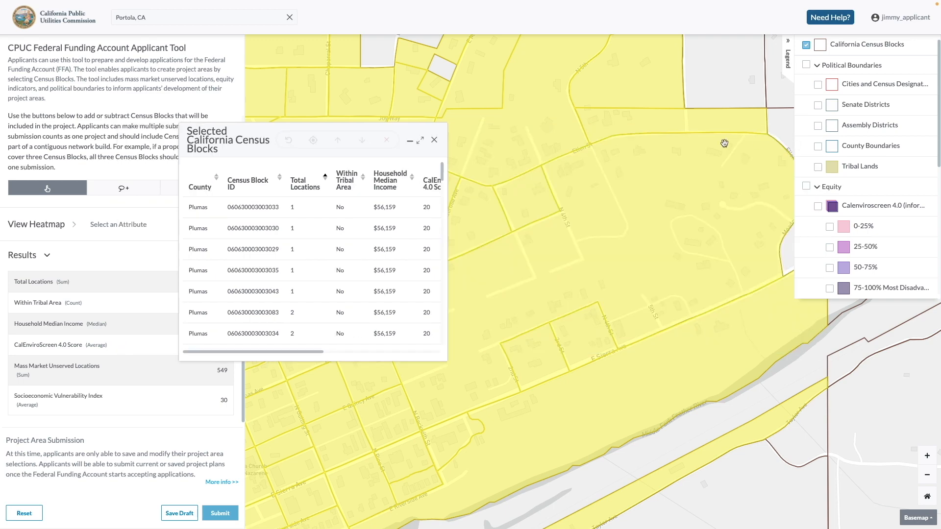
# Minimize the selected census blocks table, restore it, and close it
pyautogui.click(409, 141)
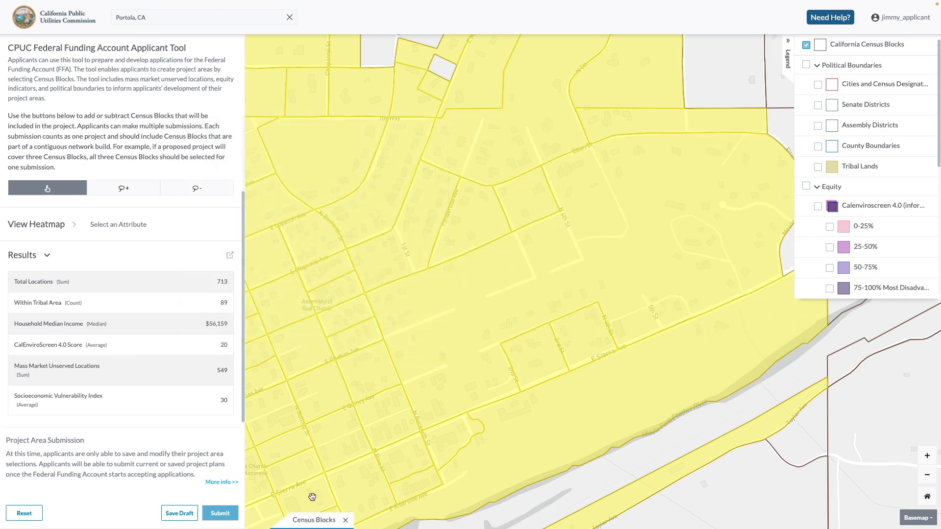
pyautogui.click(314, 521)
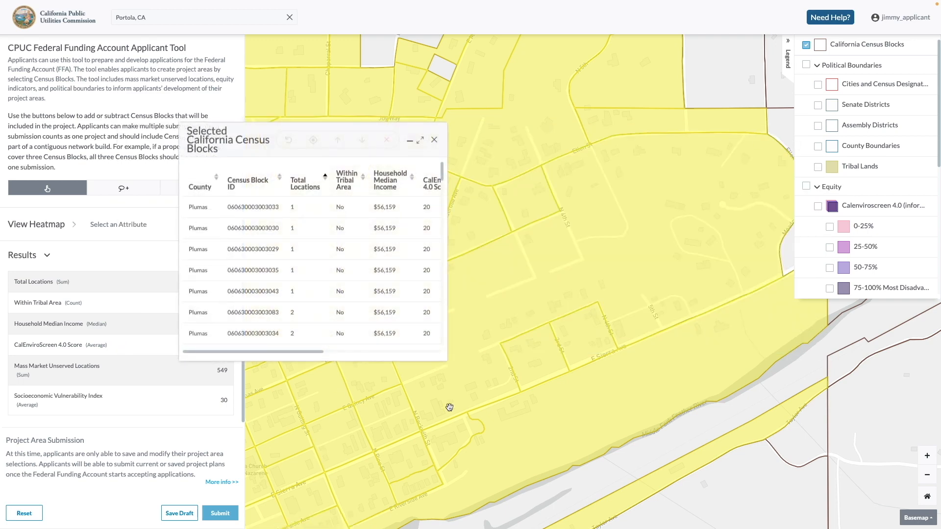
pyautogui.click(435, 144)
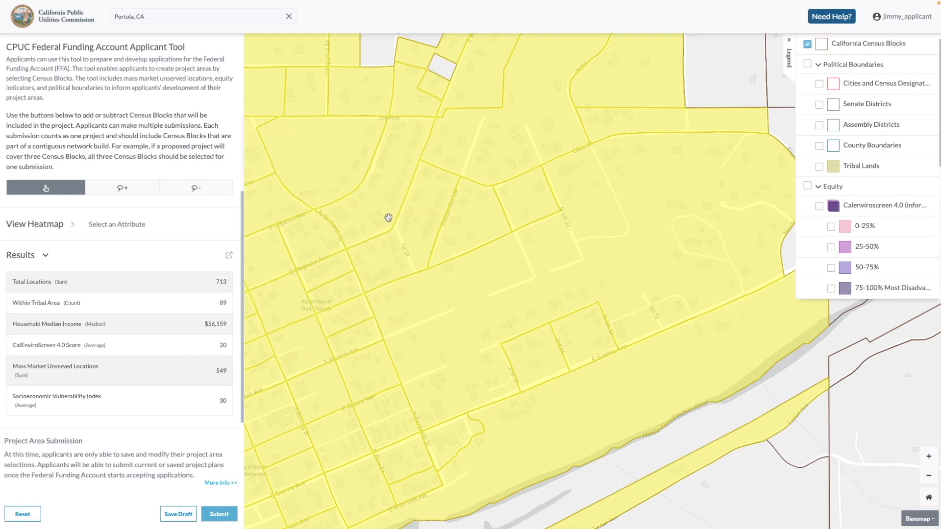
# Save the selected project area as a new draft named "Draft Plan" and dismiss the confirmation
pyautogui.click(177, 514)
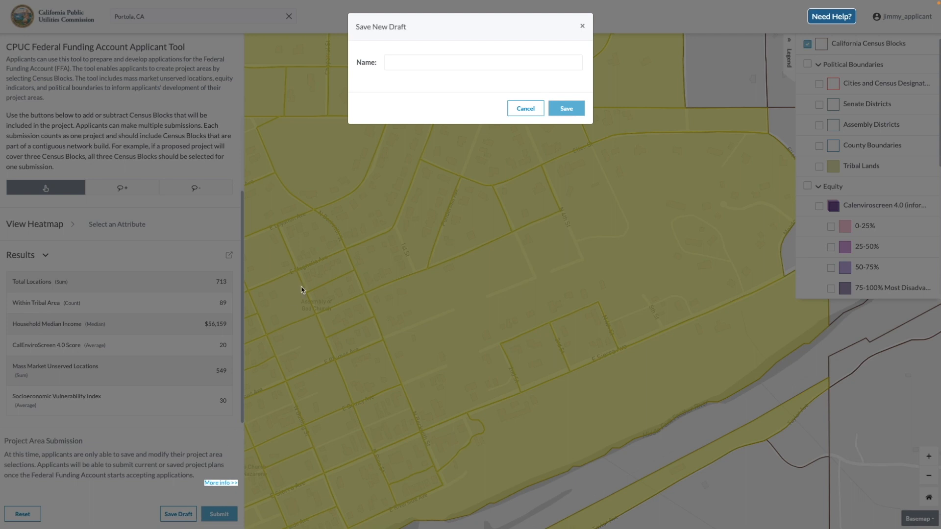
pyautogui.click(414, 65)
pyautogui.write('Draft Plan')
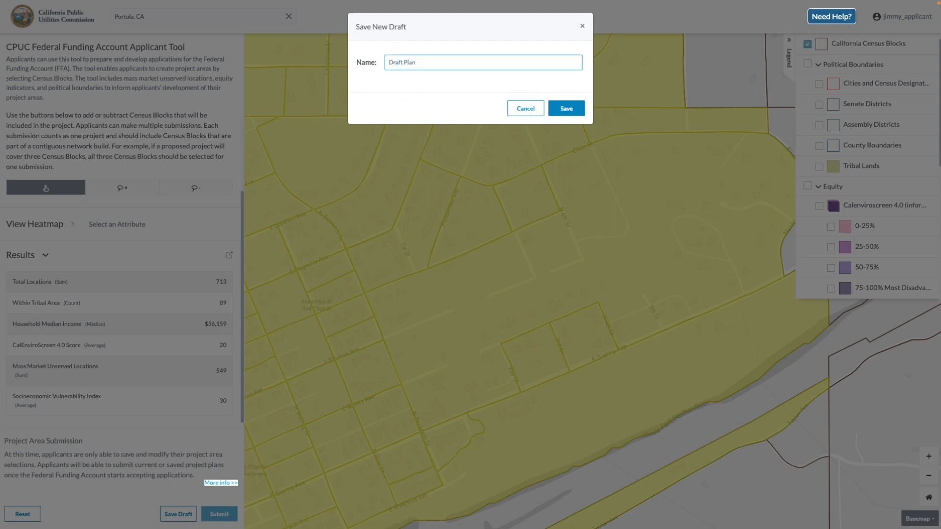
pyautogui.click(577, 108)
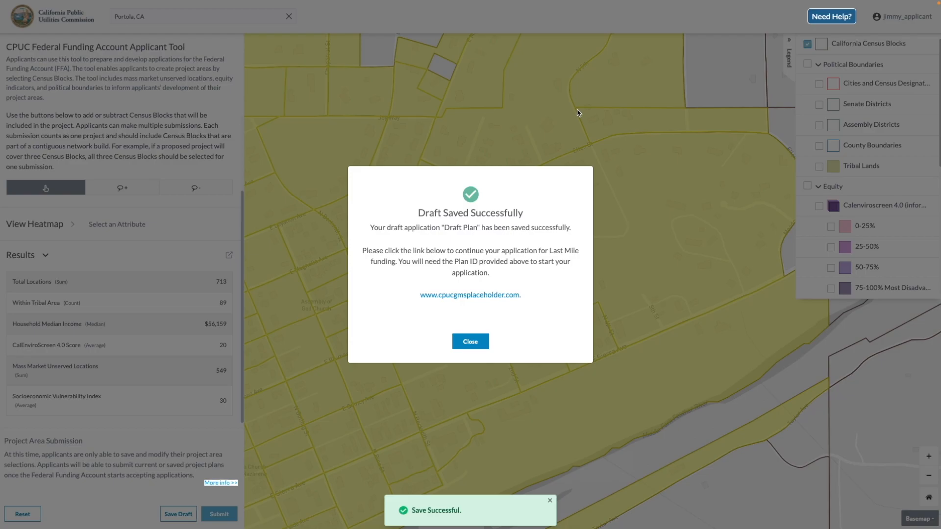
pyautogui.click(470, 341)
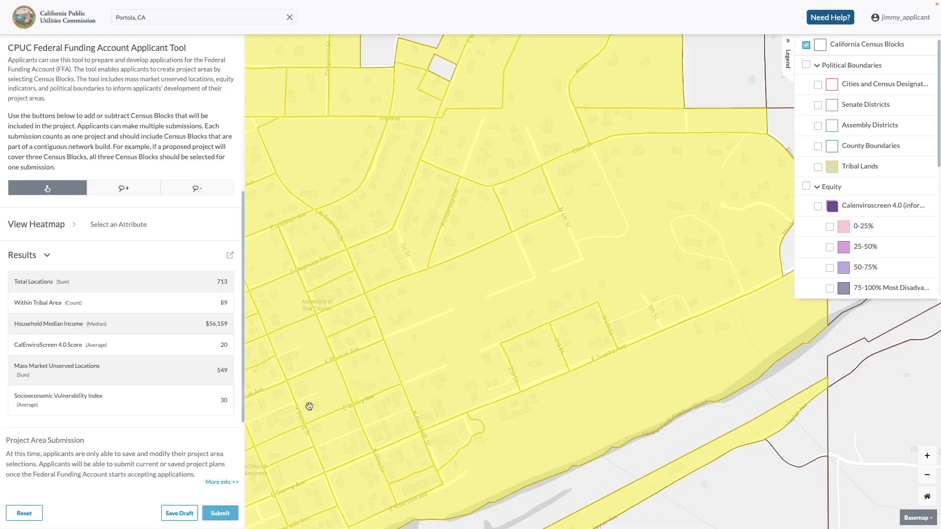
# Reset the current selection and reload the saved "Draft Plan", showing the submission status filter options
pyautogui.click(24, 513)
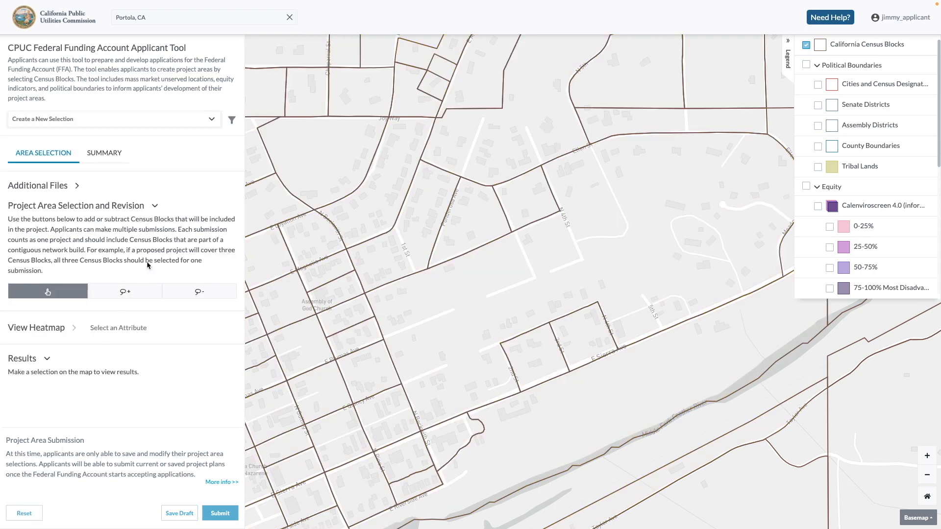
pyautogui.click(215, 120)
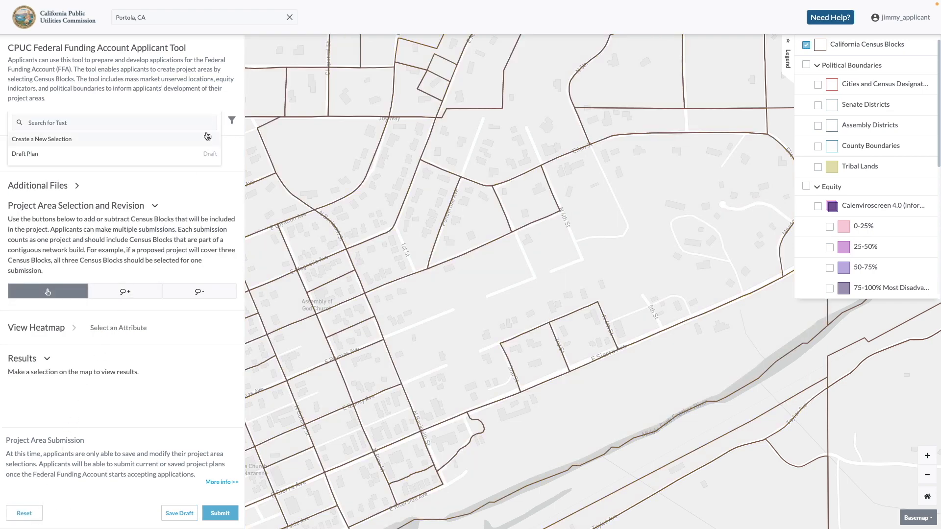
pyautogui.click(202, 154)
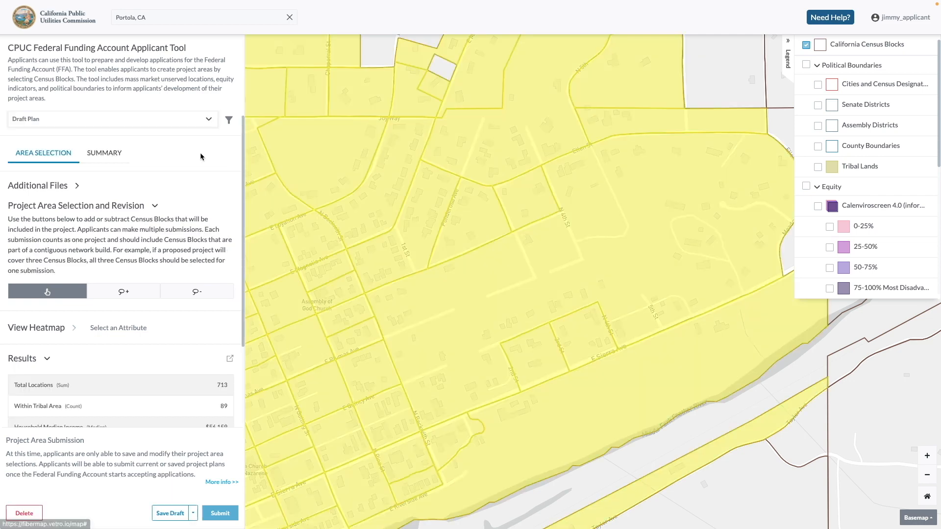
pyautogui.click(229, 123)
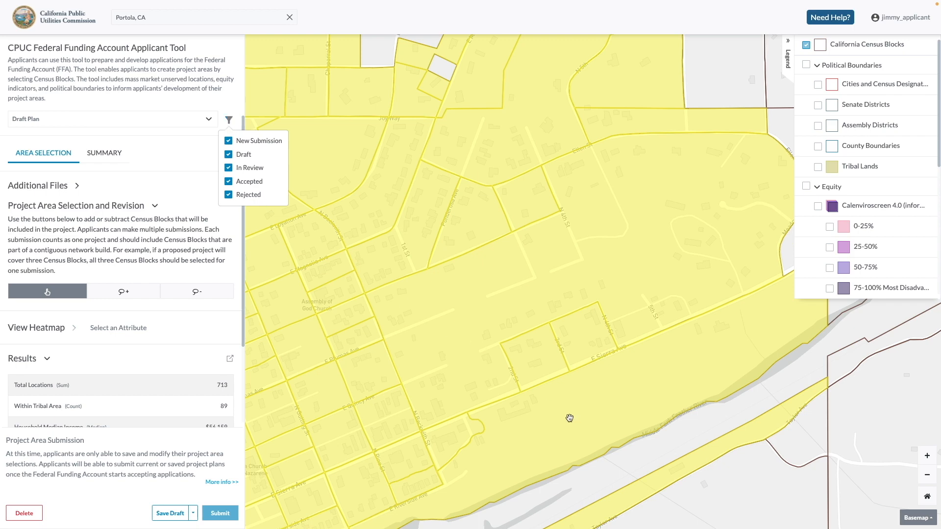
# Add the large census block south of Taylor Ave to the project area and save the changes to the existing draft
pyautogui.click(692, 492)
pyautogui.click(691, 472)
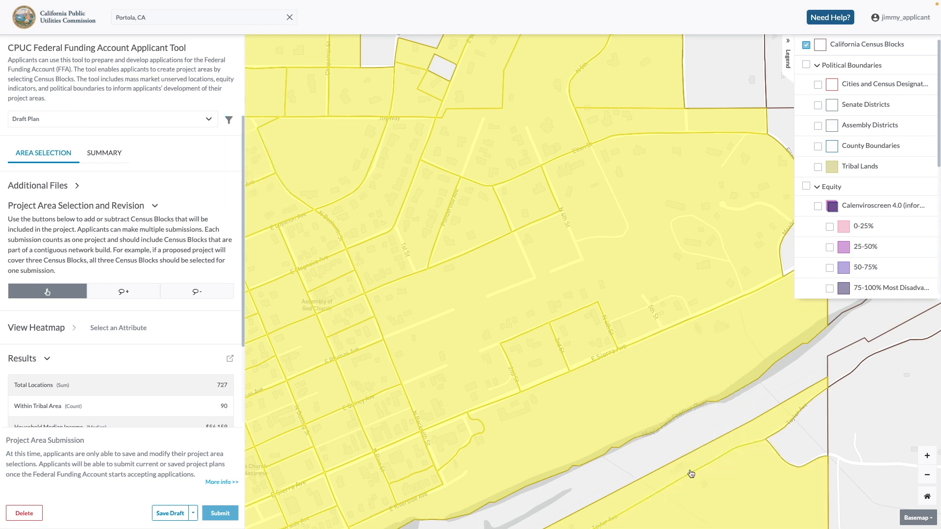
pyautogui.click(172, 513)
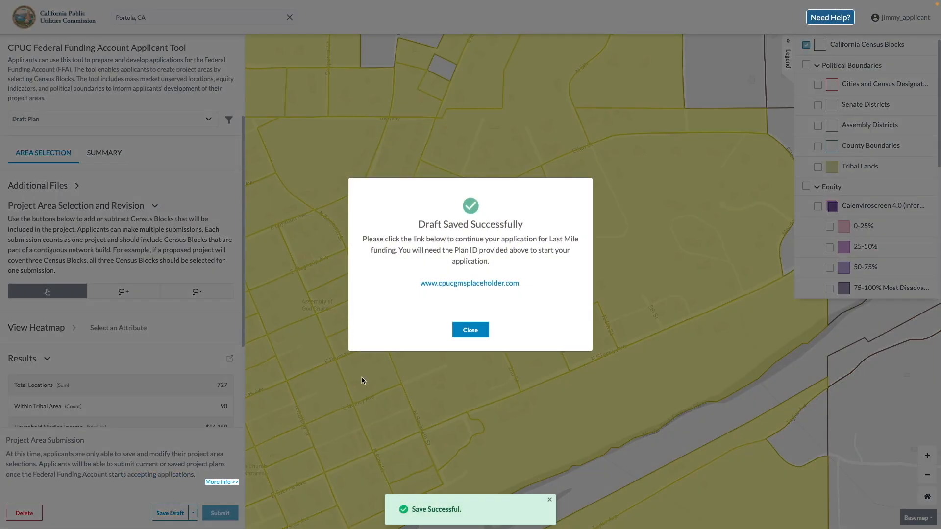
pyautogui.click(461, 335)
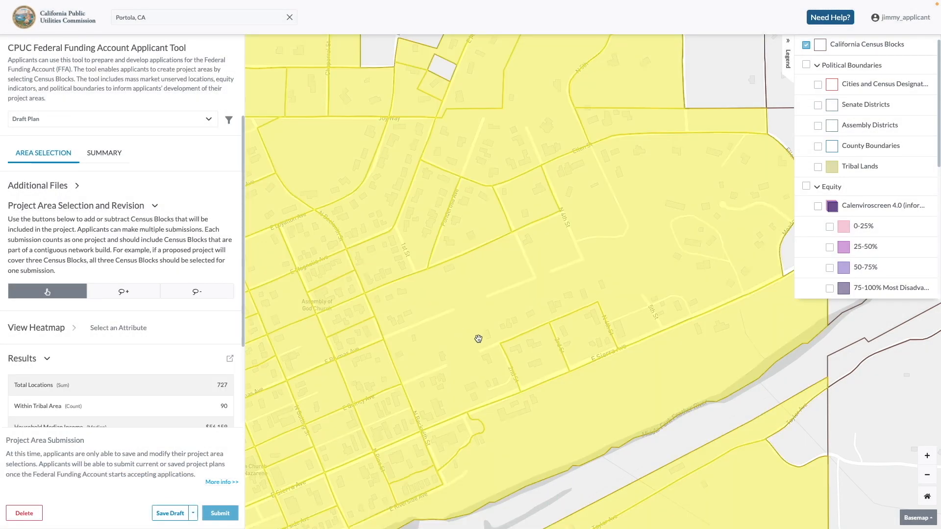
# Show the whole Portola project area on the map and save it as the project area map in the summary
pyautogui.click(927, 497)
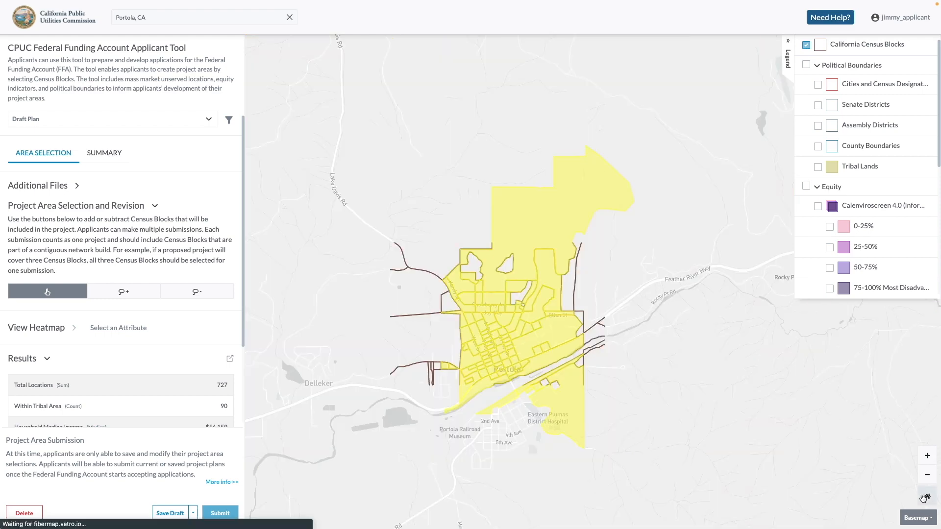
pyautogui.click(123, 159)
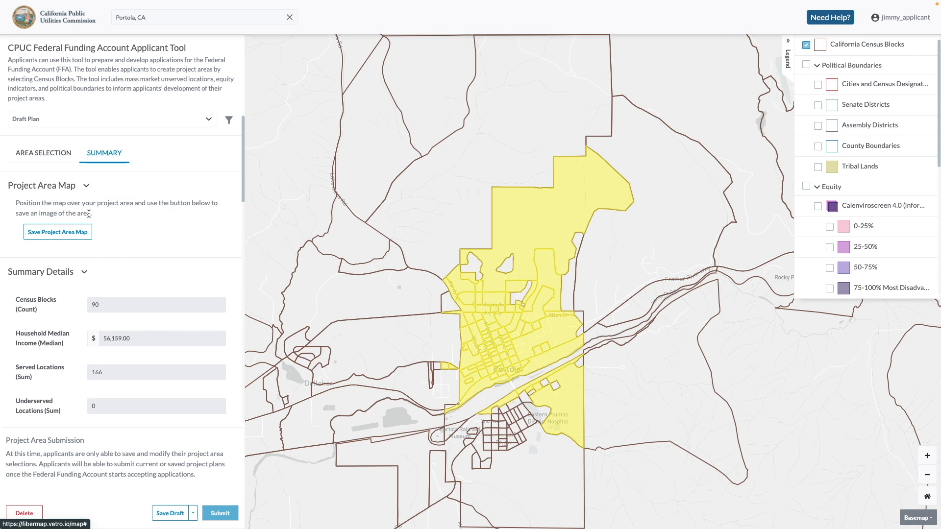
pyautogui.click(88, 240)
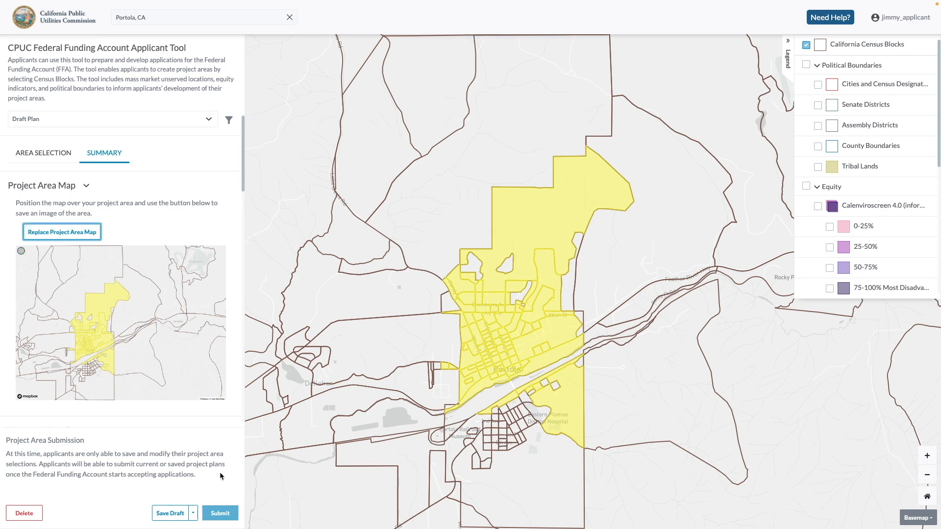
pyautogui.click(233, 517)
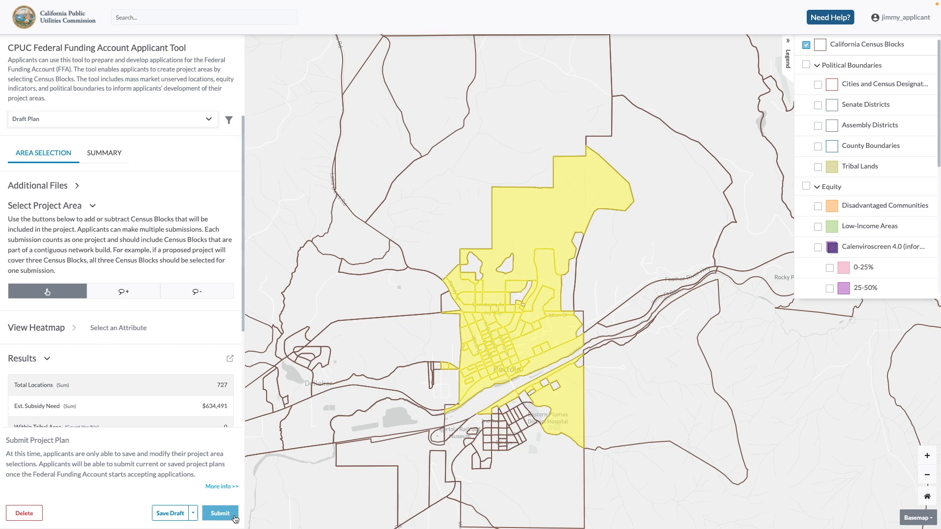
# Save the revised project area as a separate new draft named "Revised Plan" and dismiss the confirmation
pyautogui.click(194, 519)
pyautogui.click(197, 504)
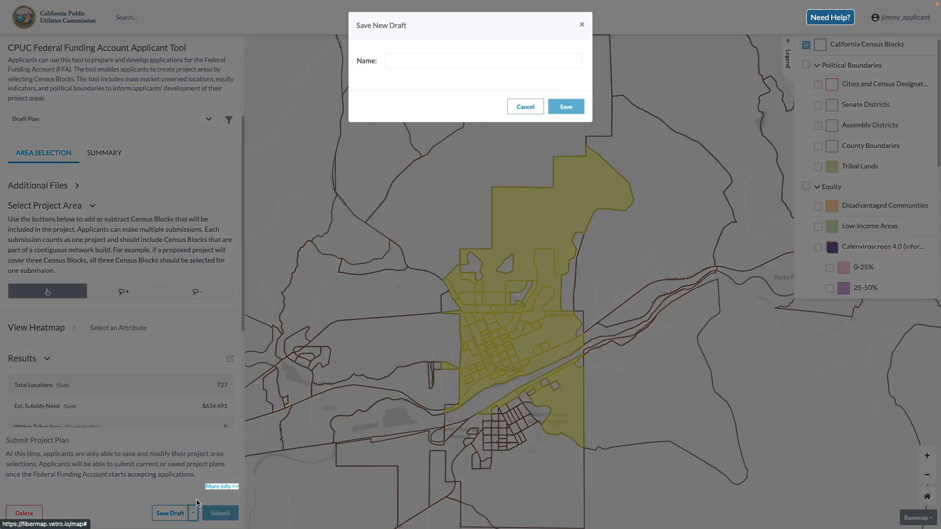
pyautogui.click(439, 59)
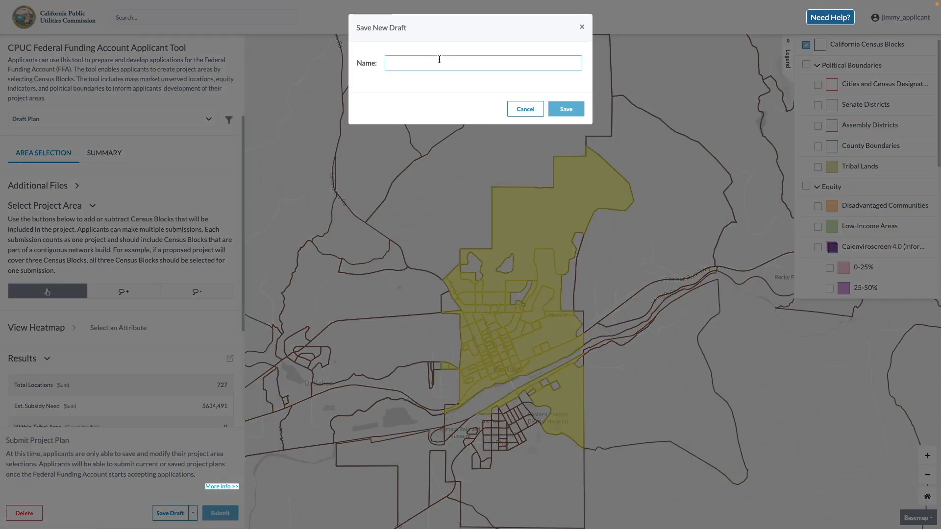
pyautogui.write('Revised Plan')
pyautogui.click(567, 107)
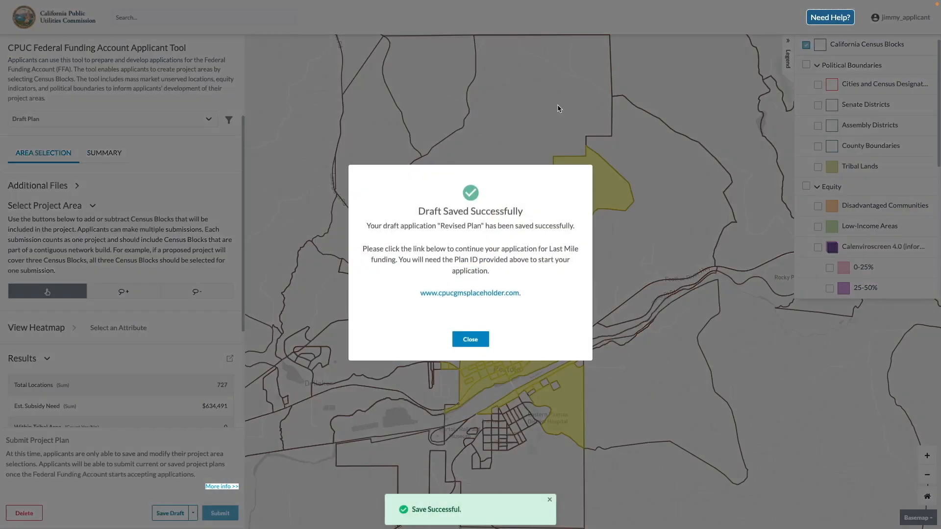
pyautogui.click(471, 345)
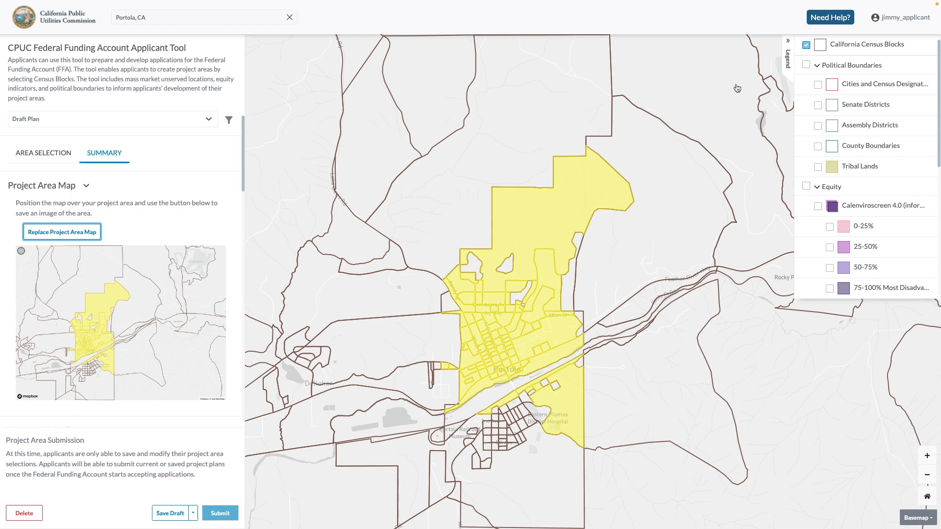
# Open the help walkthrough that introduces the basics of the applicant tool
pyautogui.click(831, 21)
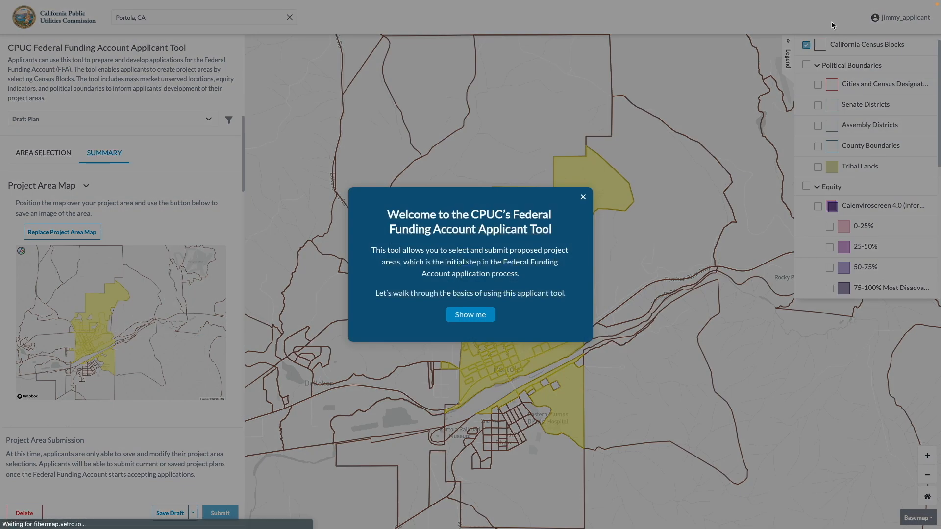